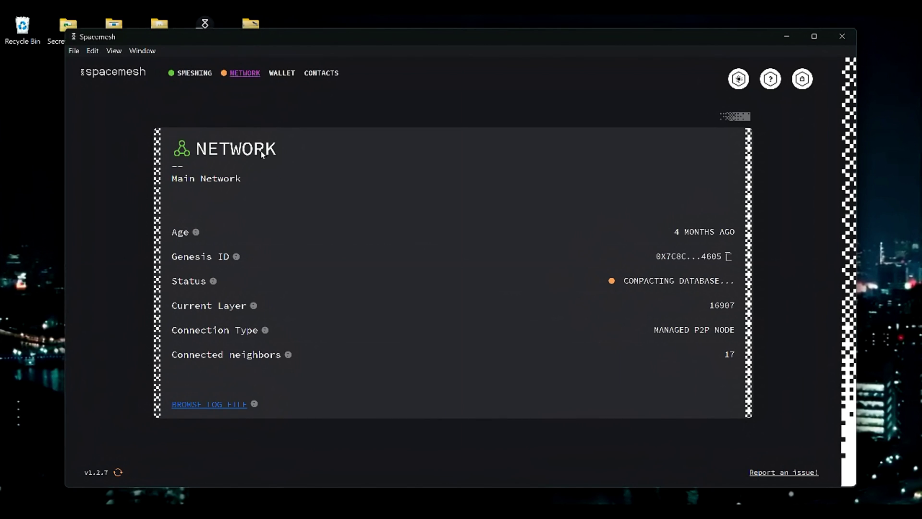
Review the Smesher page, then quit Spacemesh so smeshing stops
{"action": "left_click", "coordinate": [194, 75]}
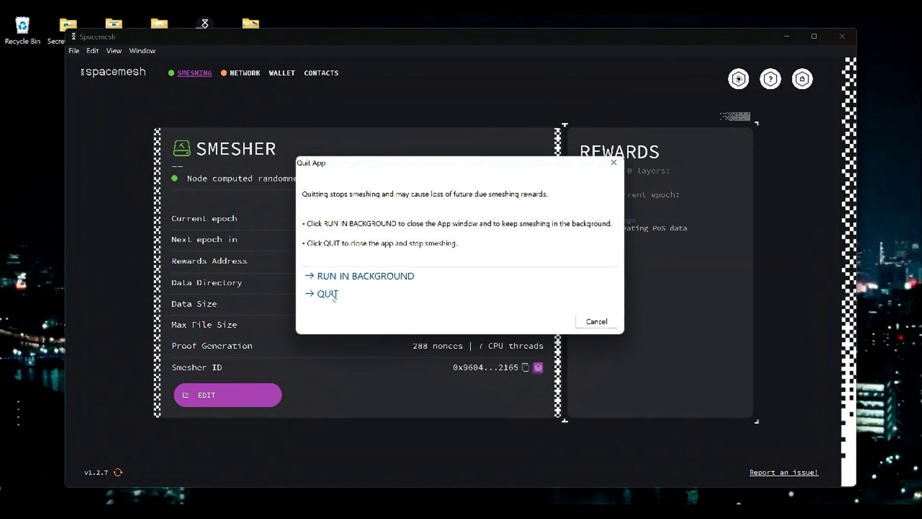
{"action": "left_click", "coordinate": [324, 294]}
{"action": "mouse_move", "coordinate": [372, 500]}
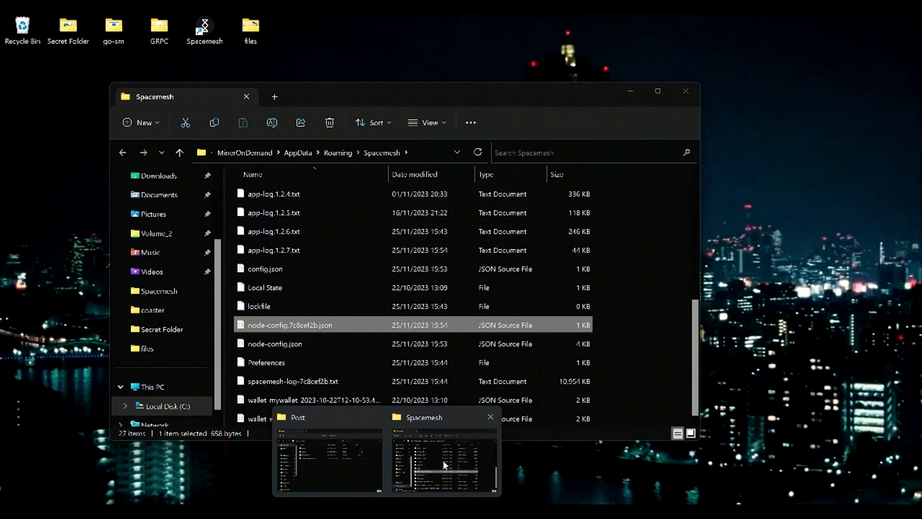
Open node-config.7c8cef2b.json from the Spacemesh app-data folder in the code editor
{"action": "left_click", "coordinate": [443, 460]}
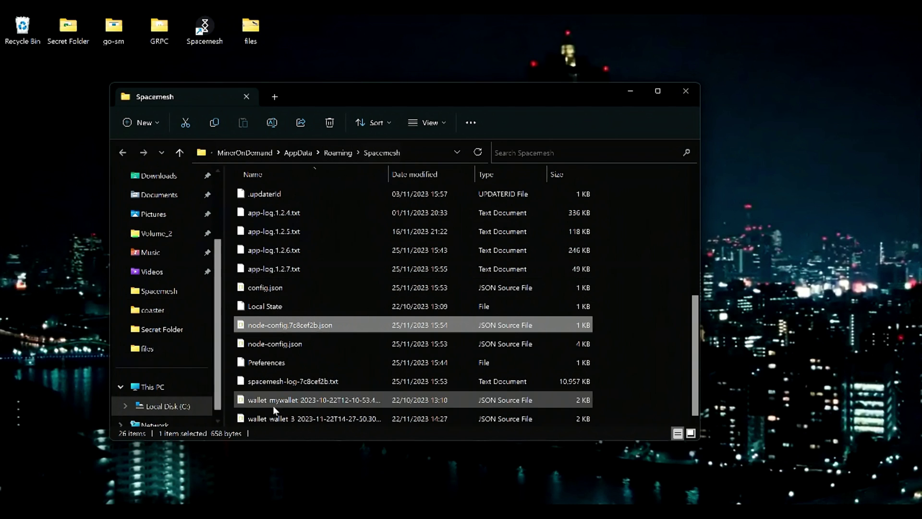
{"action": "right_click", "coordinate": [303, 323]}
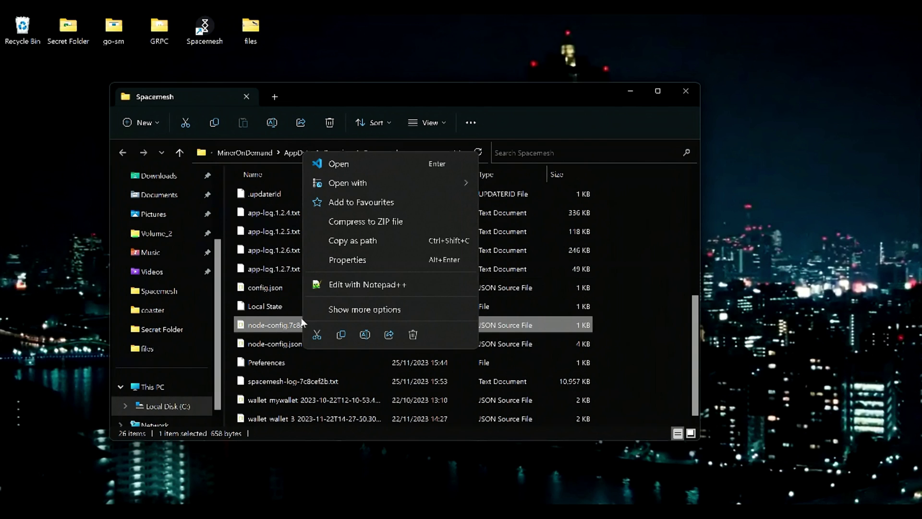
{"action": "left_click", "coordinate": [289, 327]}
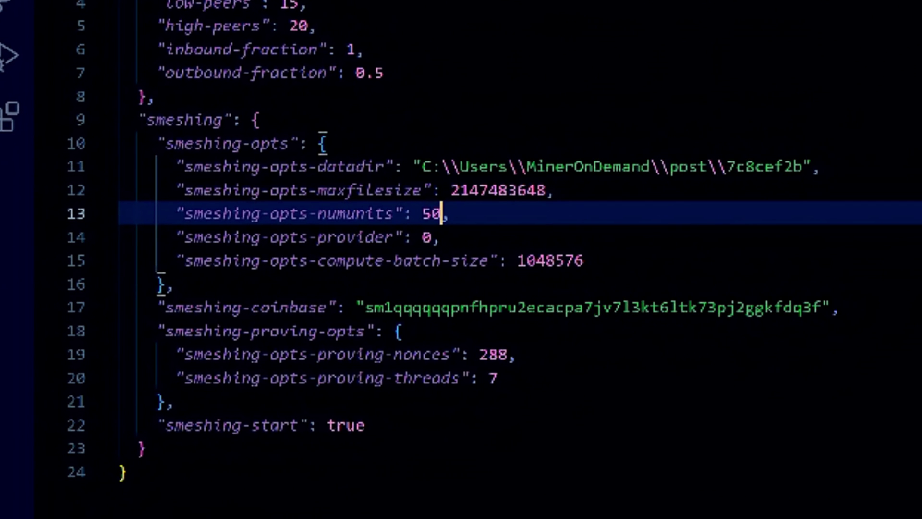
Replace the smeshing-opts-numunits value 50 on line 13 with 36
{"action": "key", "text": "BackSpace"}
{"action": "key", "text": "BackSpace"}
{"action": "type", "text": "36"}
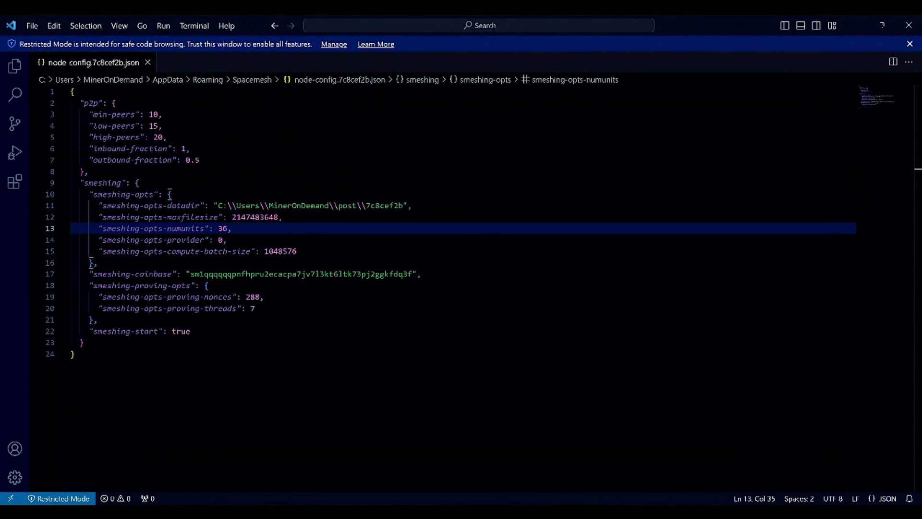
{"action": "mouse_move", "coordinate": [387, 512]}
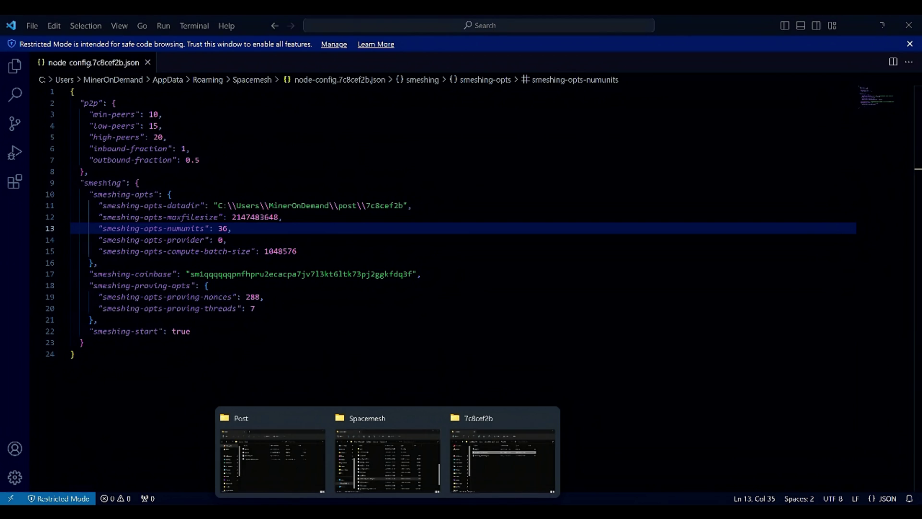
Select postdata_metadata.json in the 7c8cef2b PoST data folder
{"action": "left_click", "coordinate": [514, 468]}
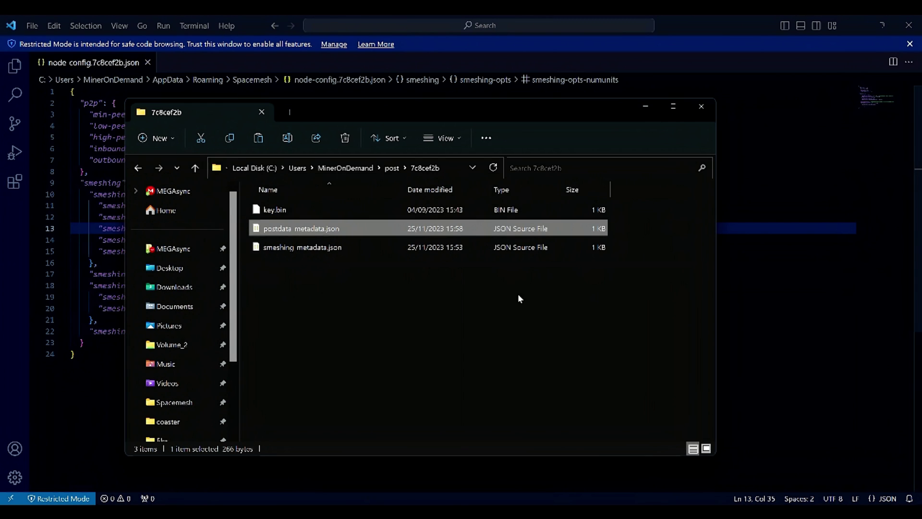
{"action": "left_click", "coordinate": [282, 288]}
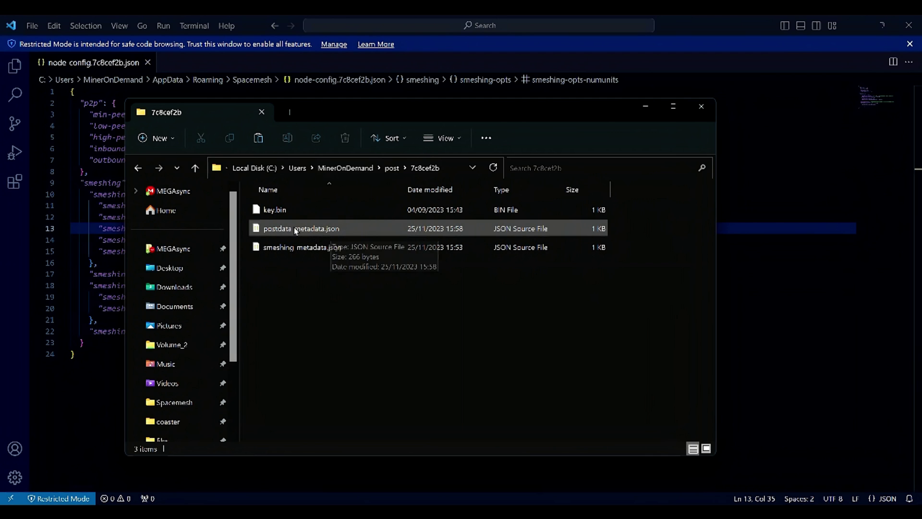
{"action": "left_click", "coordinate": [331, 230]}
Change NumUnits in postdata_metadata.json from 50 to 36, checking it against node-config
{"action": "key", "text": "Return"}
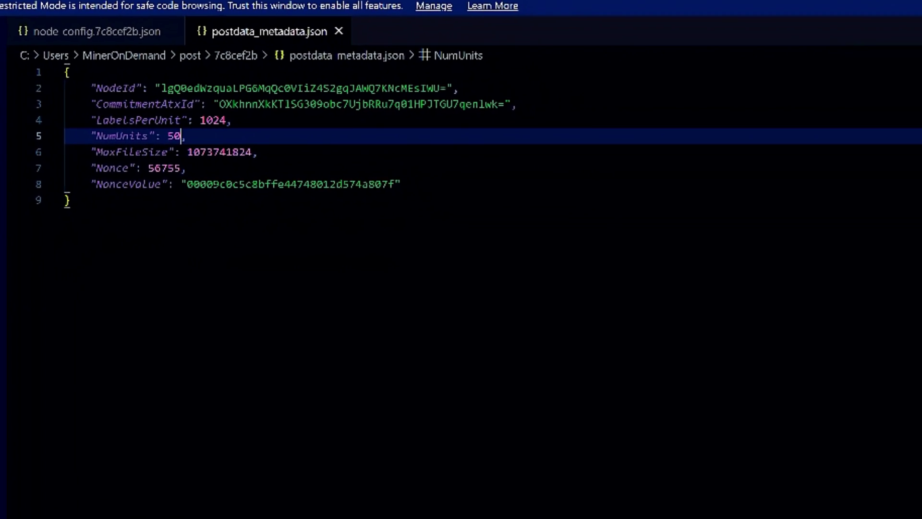
{"action": "key", "text": "BackSpace"}
{"action": "key", "text": "BackSpace"}
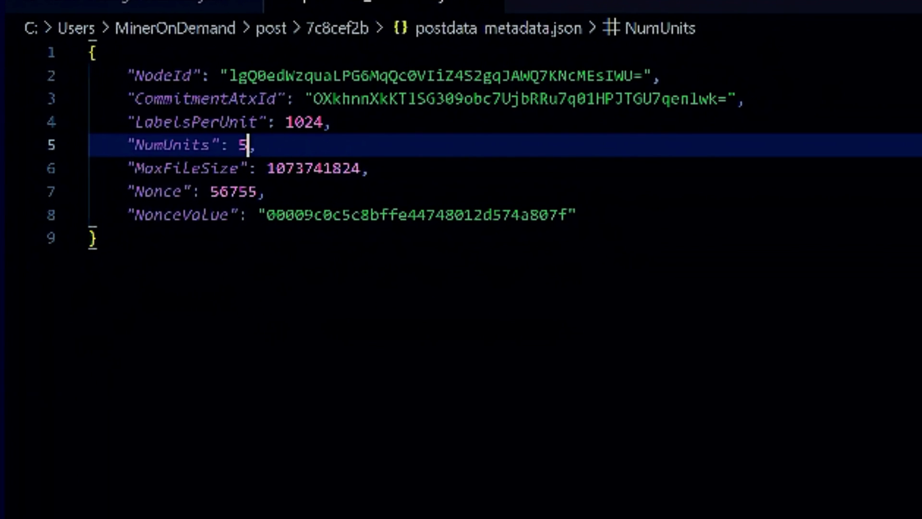
{"action": "type", "text": "36"}
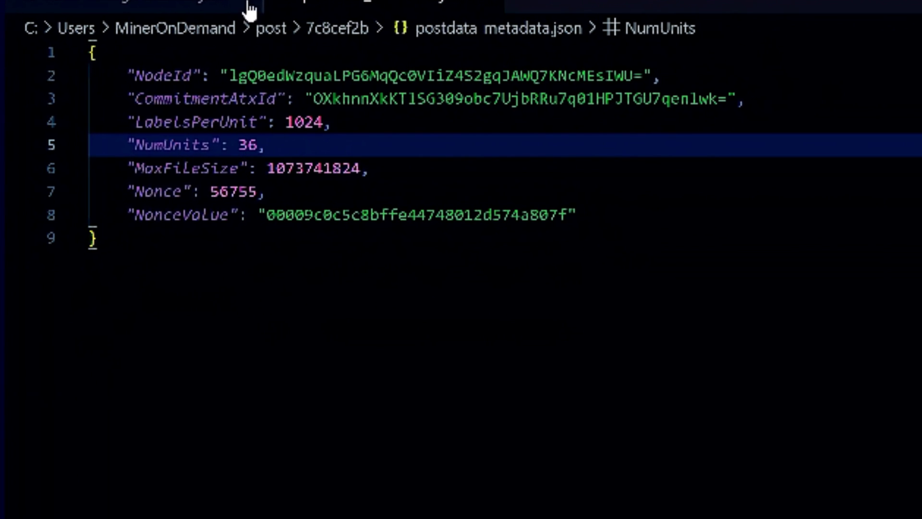
{"action": "left_click", "coordinate": [109, 6]}
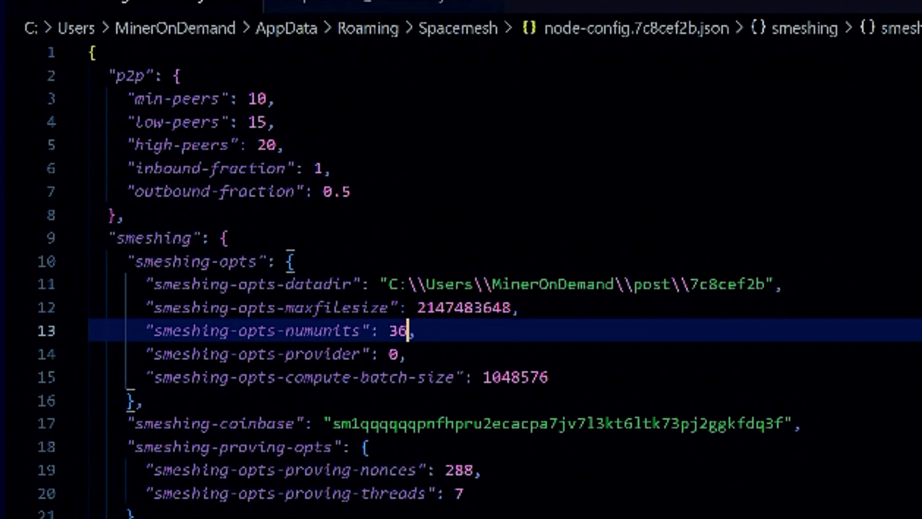
{"action": "left_click", "coordinate": [342, 4]}
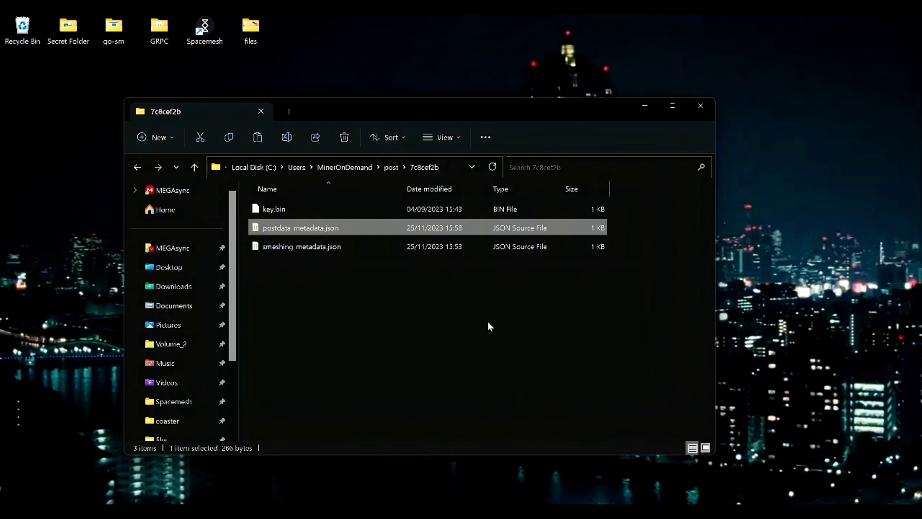
Close the folder window and relaunch Spacemesh by searching 'space' in the Start menu
{"action": "left_click", "coordinate": [701, 107]}
{"action": "key", "text": "super"}
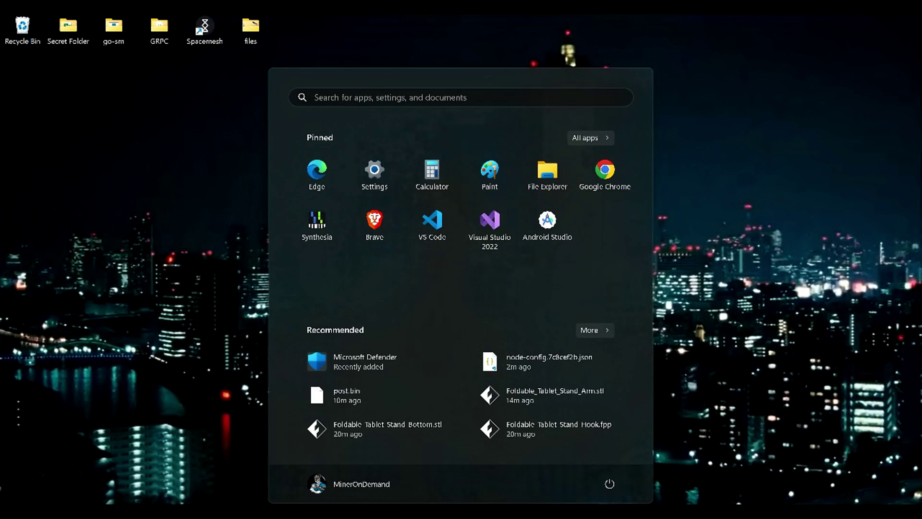
{"action": "type", "text": "space"}
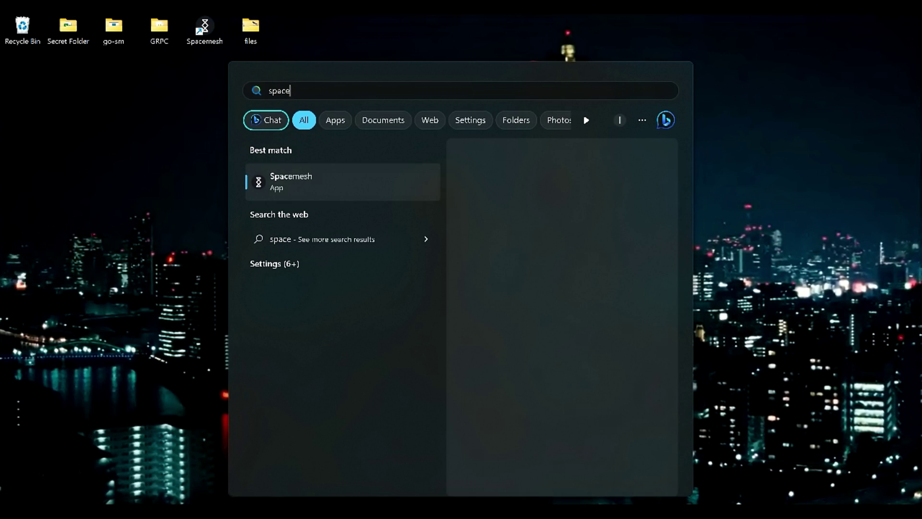
{"action": "key", "text": "Return"}
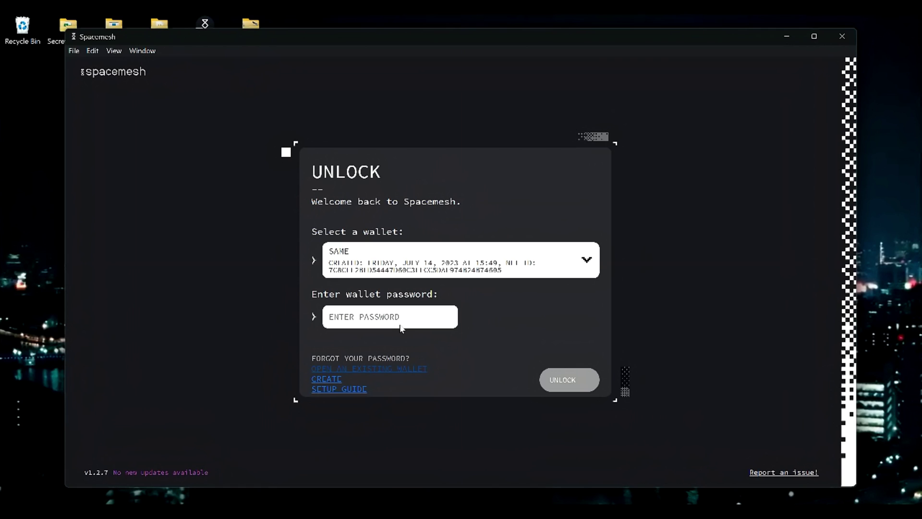
Unlock the wallet with its password, check the synced Smesher page, and quit Spacemesh
{"action": "key", "text": "ctrl+v"}
{"action": "key", "text": "Return"}
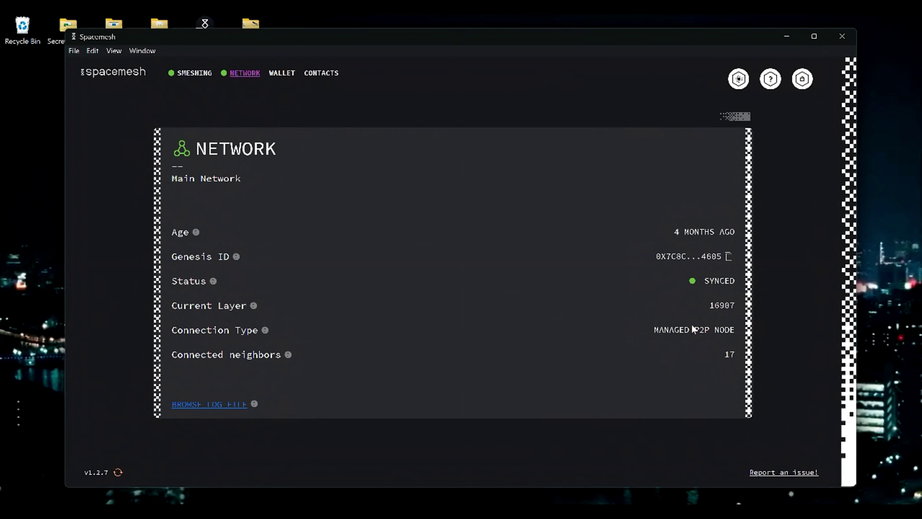
{"action": "left_click", "coordinate": [194, 73]}
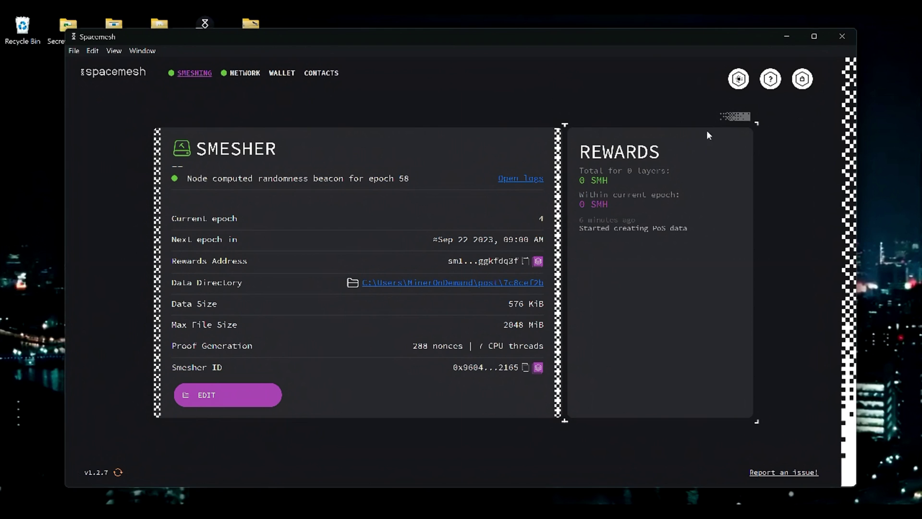
{"action": "key", "text": "alt+F4"}
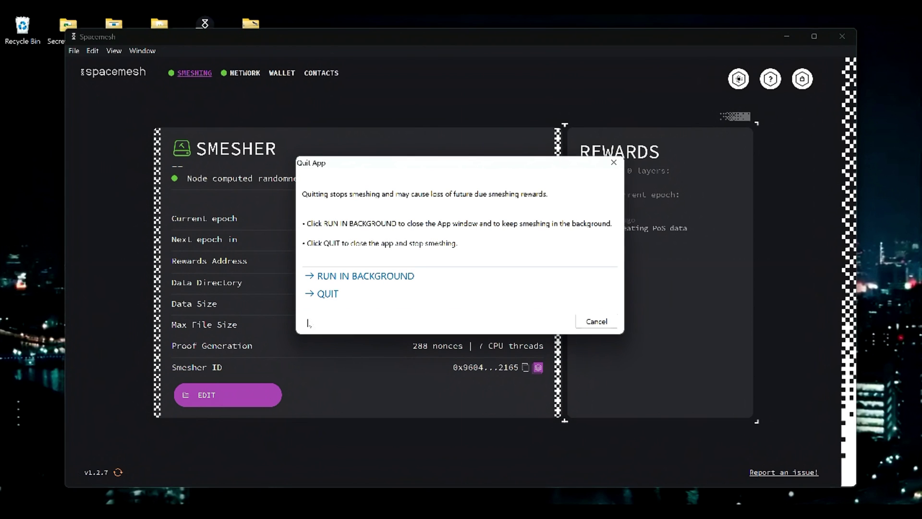
{"action": "left_click", "coordinate": [318, 294]}
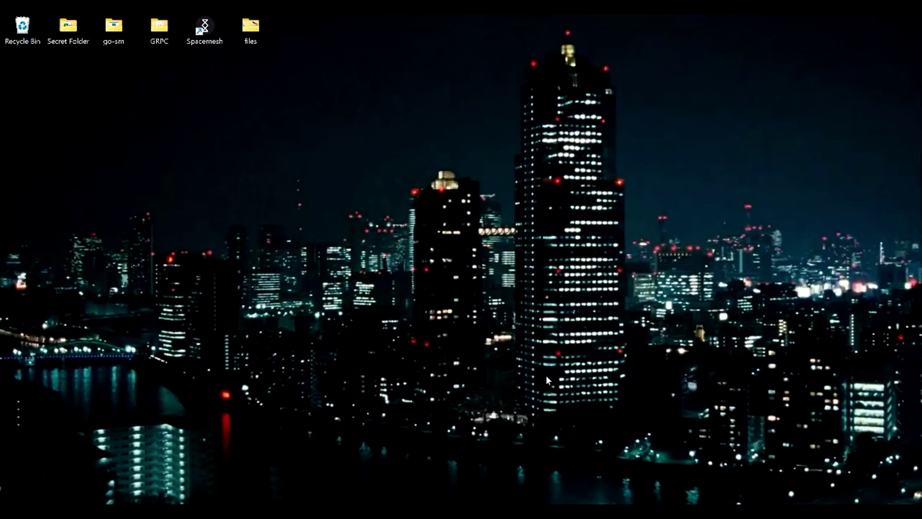
Bring up the NodeName node log window and minimise it
{"action": "key", "text": "alt+Tab"}
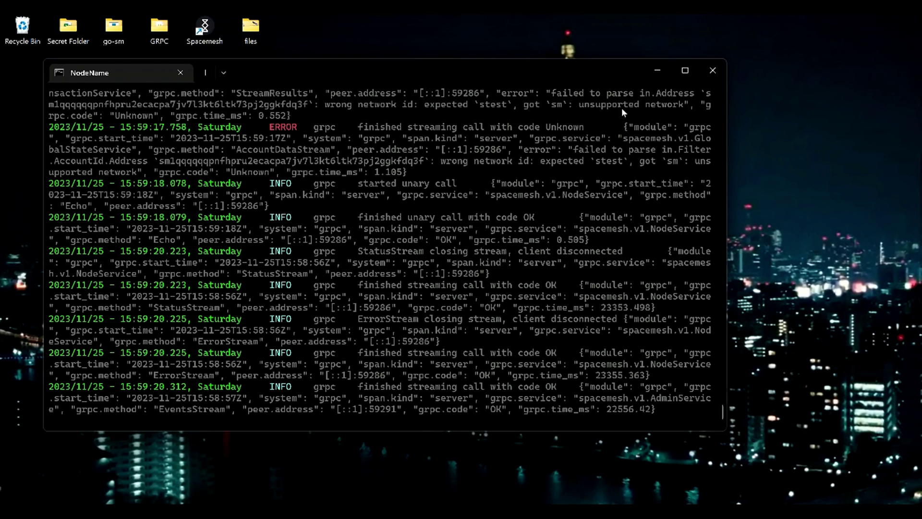
{"action": "left_click", "coordinate": [667, 68]}
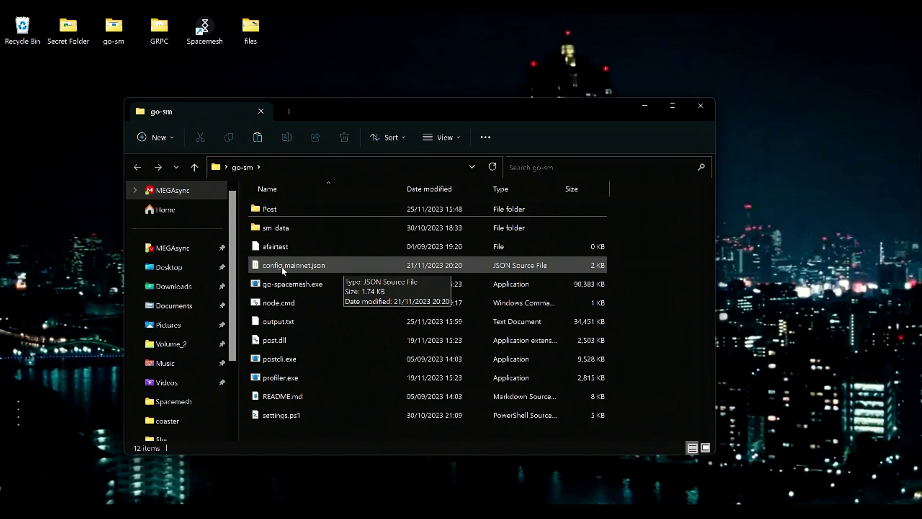
Change $numunits on line 9 of settings.ps1 from 100 to 50 and save
{"action": "left_click", "coordinate": [280, 416]}
{"action": "right_click", "coordinate": [280, 419]}
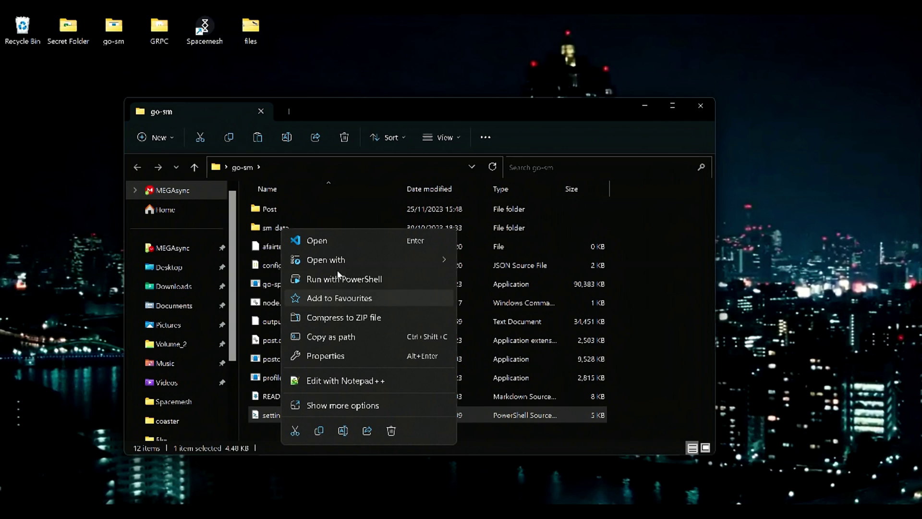
{"action": "left_click", "coordinate": [323, 240]}
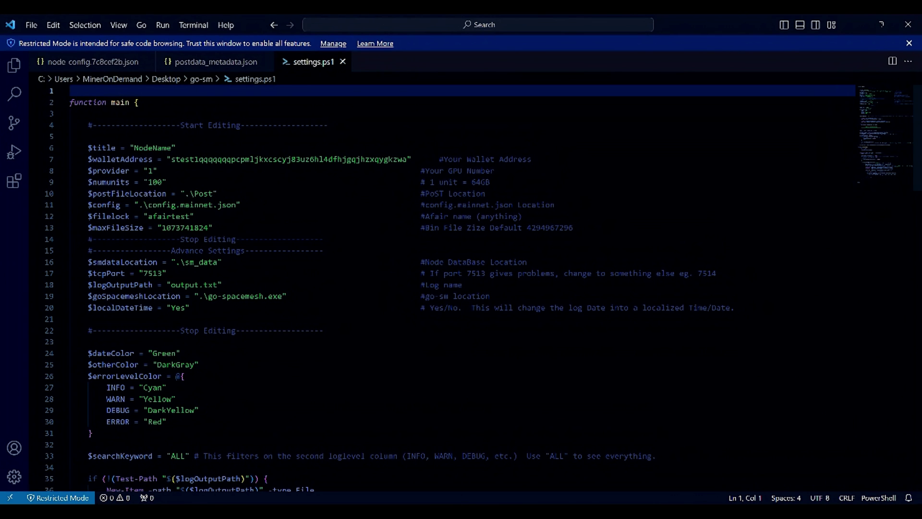
{"action": "double_click", "coordinate": [155, 182]}
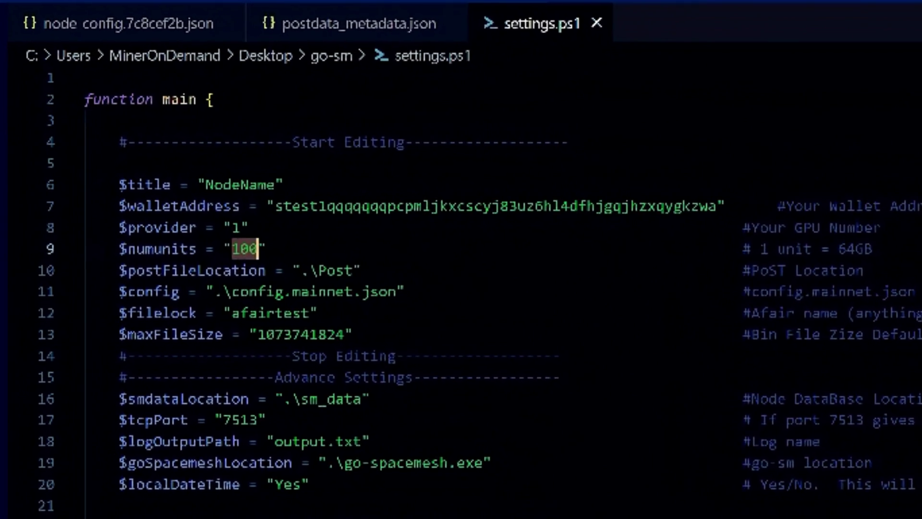
{"action": "type", "text": "50"}
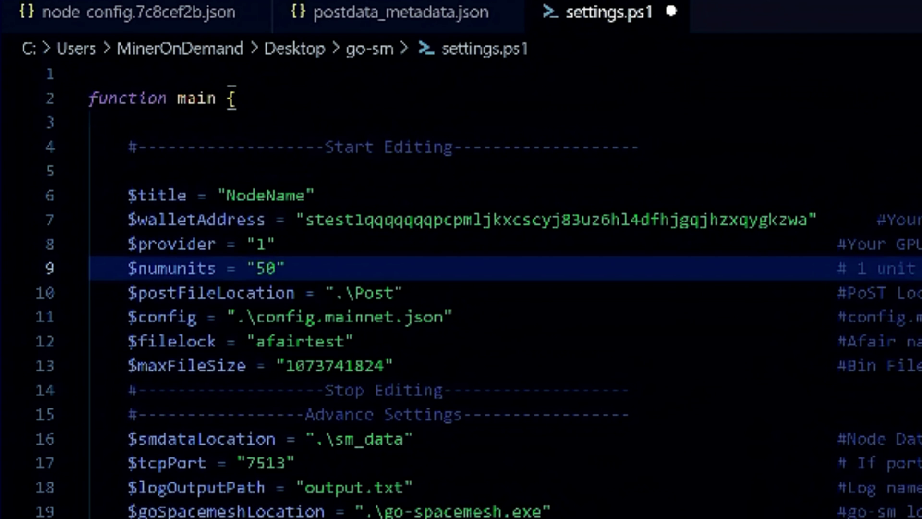
{"action": "key", "text": "ctrl+s"}
Open postdata_metadata.json from go-sm's Post folder in VS Code
{"action": "left_click", "coordinate": [847, 18]}
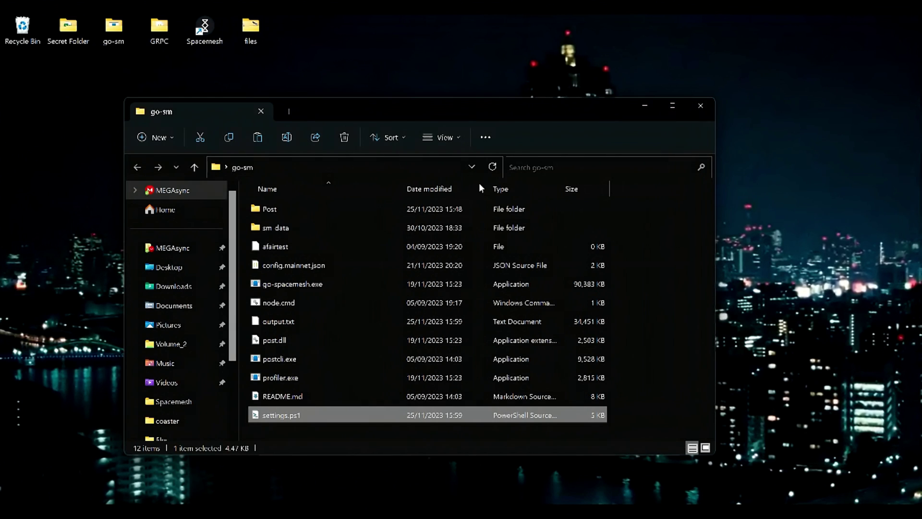
{"action": "double_click", "coordinate": [275, 208]}
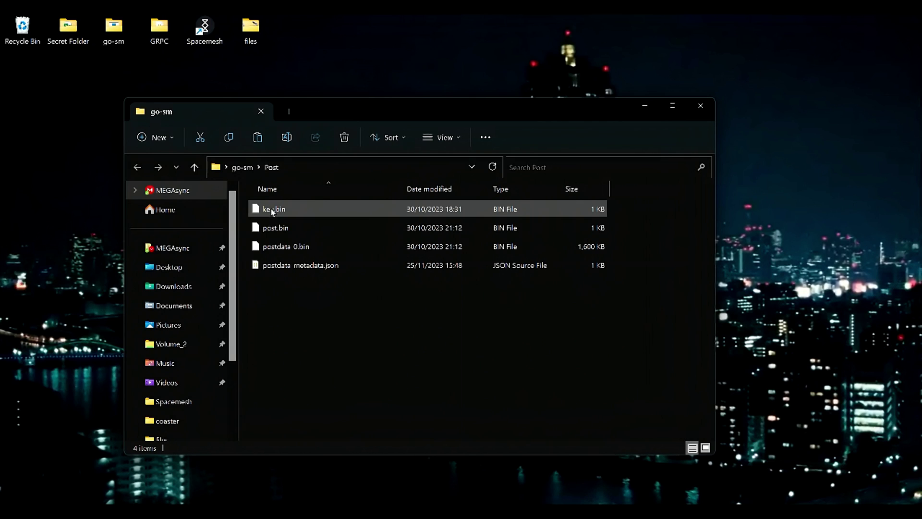
{"action": "double_click", "coordinate": [285, 266]}
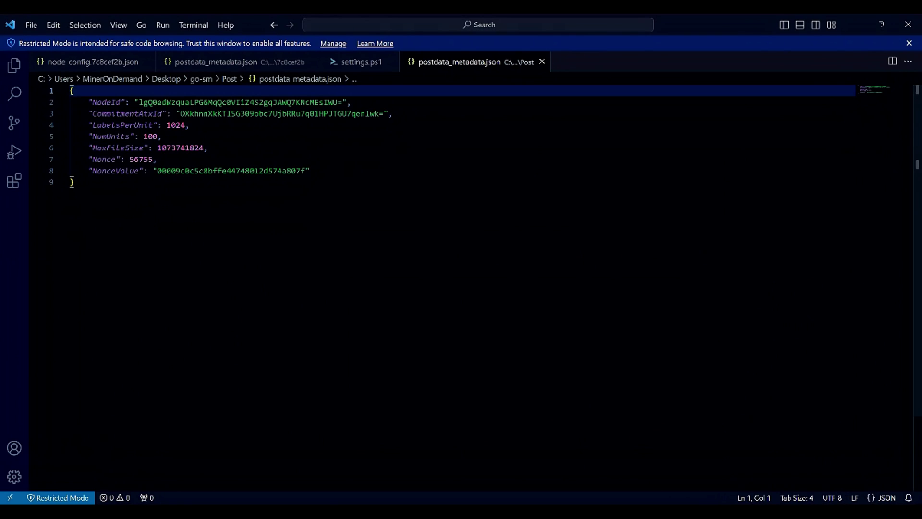
Change NumUnits on line 5 of postdata_metadata.json from 100 to 50
{"action": "double_click", "coordinate": [151, 137]}
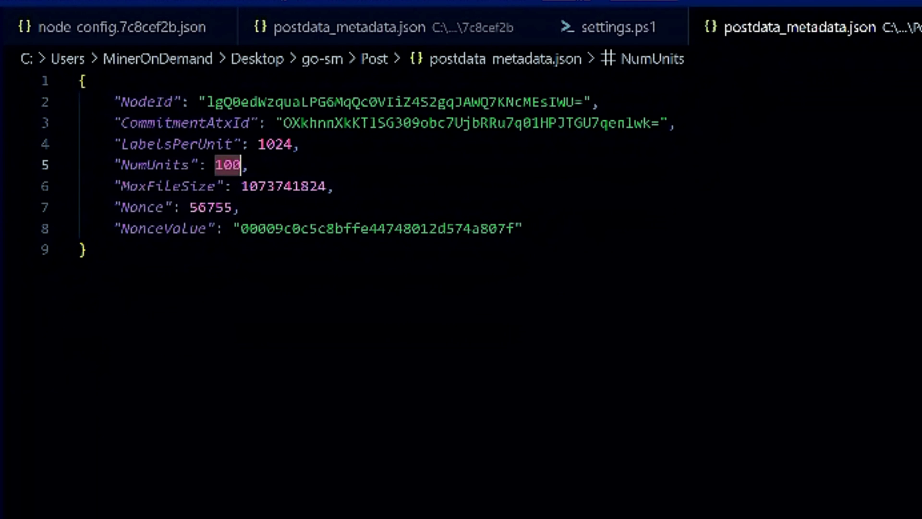
{"action": "type", "text": "50"}
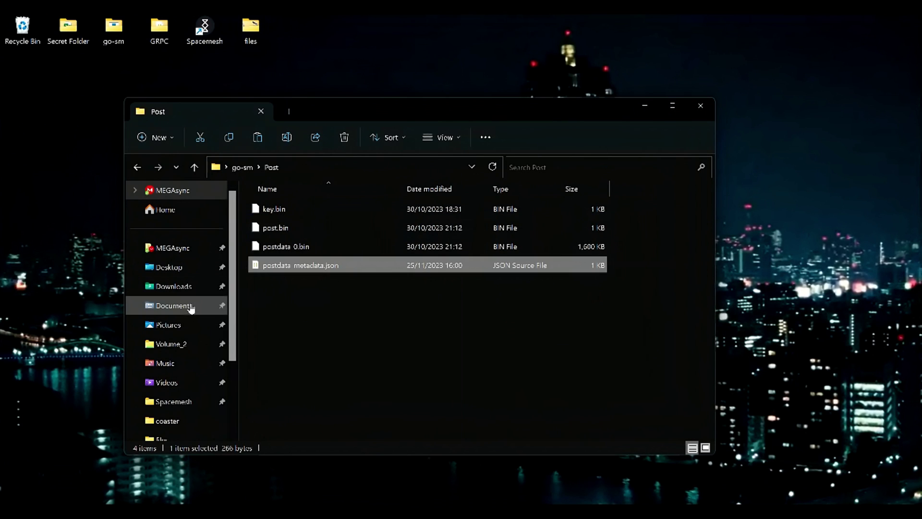
Open the go-sm desktop folder in a new Explorer window and select node.cmd
{"action": "left_click", "coordinate": [134, 48]}
{"action": "left_click", "coordinate": [301, 205]}
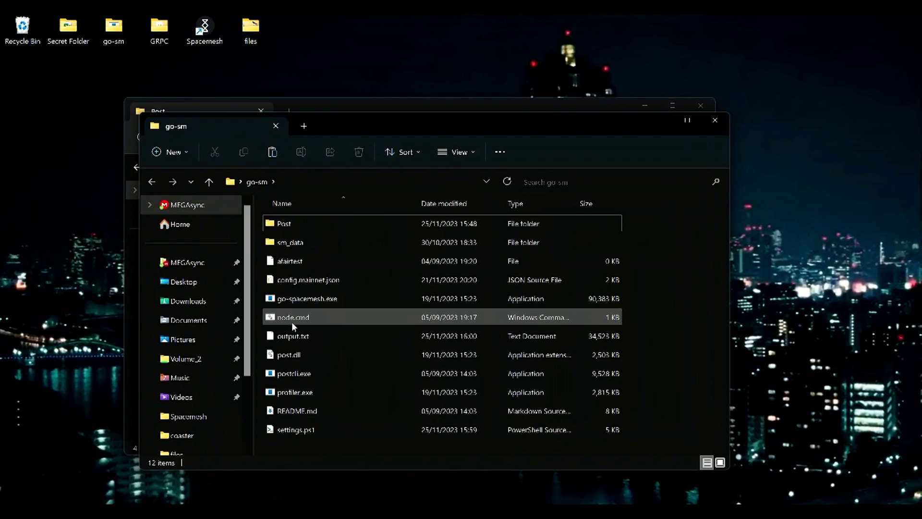
{"action": "left_click", "coordinate": [292, 322]}
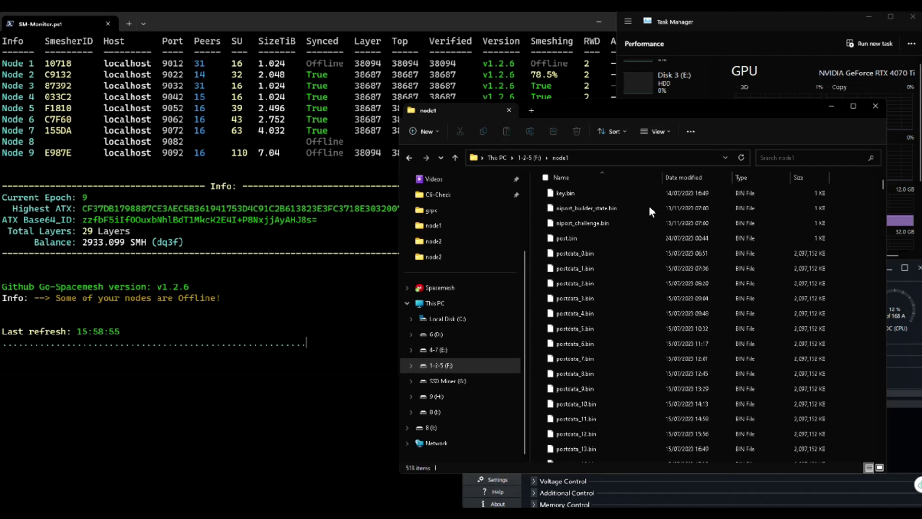
Scroll the node1 folder down to its last postdata files and select postdata_499.bin
{"action": "scroll", "coordinate": [725, 217], "scroll_direction": "down", "scroll_amount": 20}
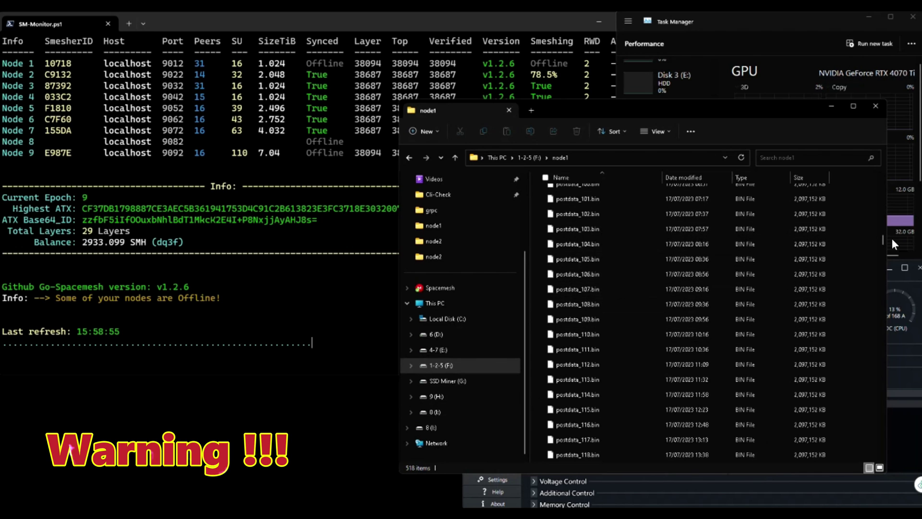
{"action": "left_click_drag", "start_coordinate": [884, 238], "coordinate": [884, 457]}
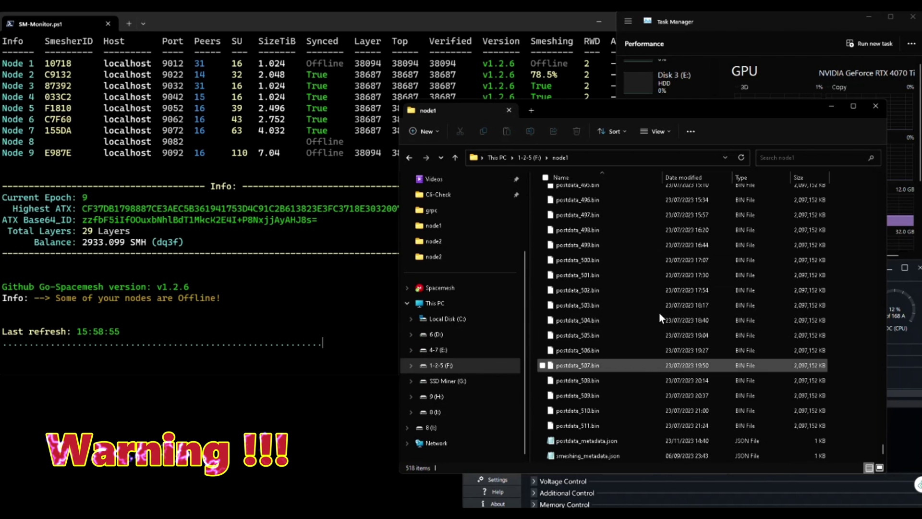
{"action": "left_click", "coordinate": [583, 245]}
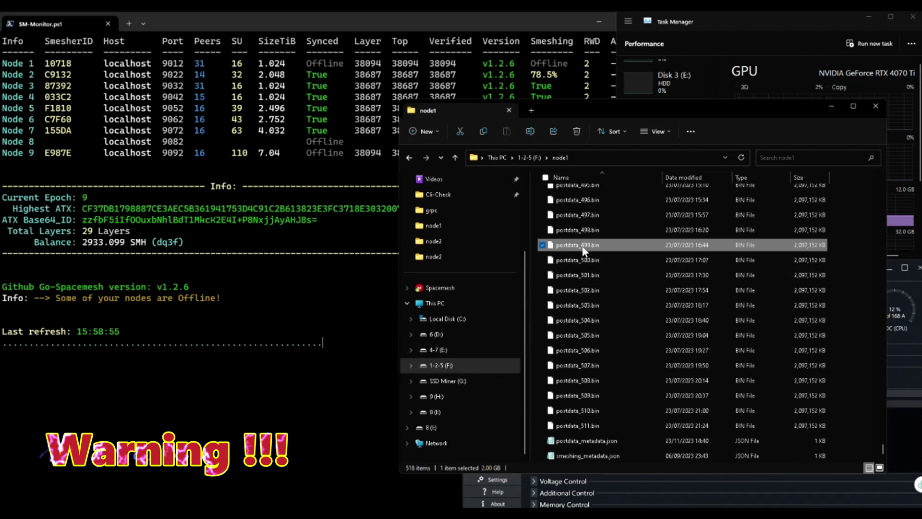
{"action": "left_click", "coordinate": [583, 421], "text": "shift"}
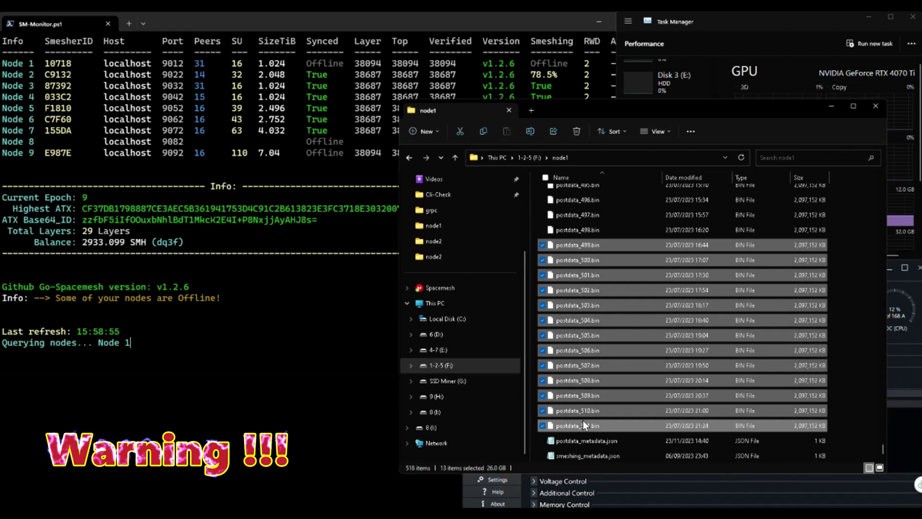
{"action": "left_click", "coordinate": [581, 235]}
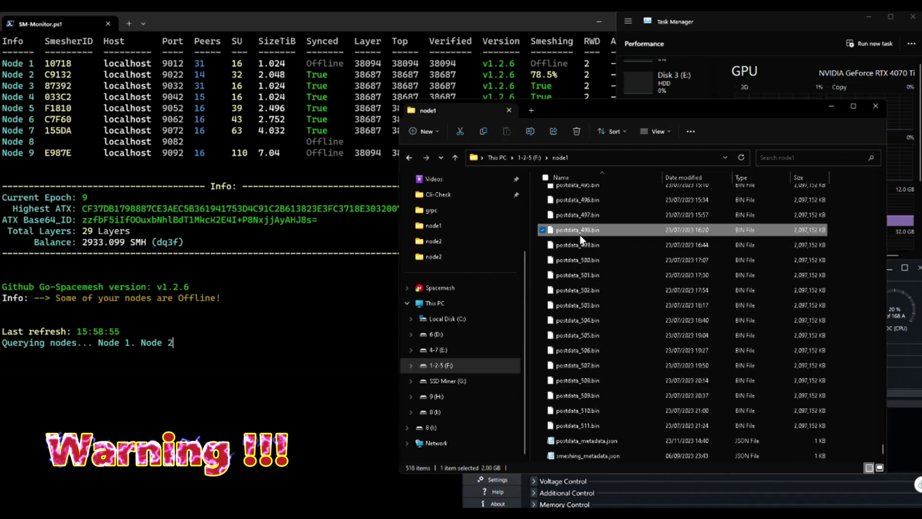
{"action": "left_click", "coordinate": [575, 260]}
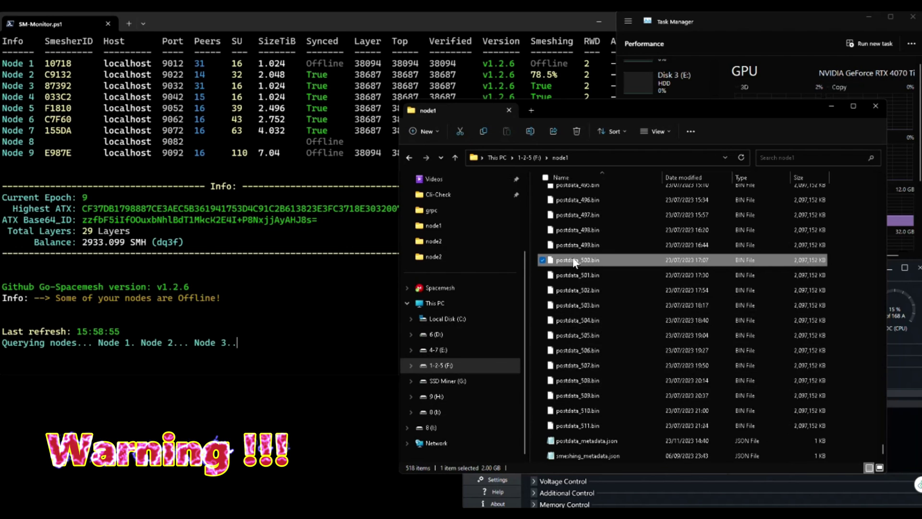
{"action": "scroll", "coordinate": [575, 260], "scroll_direction": "up", "scroll_amount": 20}
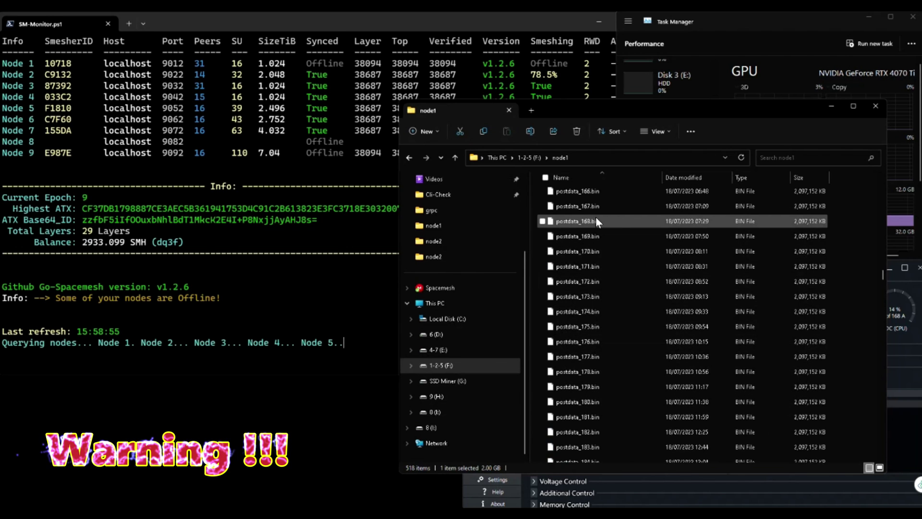
{"action": "scroll", "coordinate": [584, 288], "scroll_direction": "down", "scroll_amount": 20}
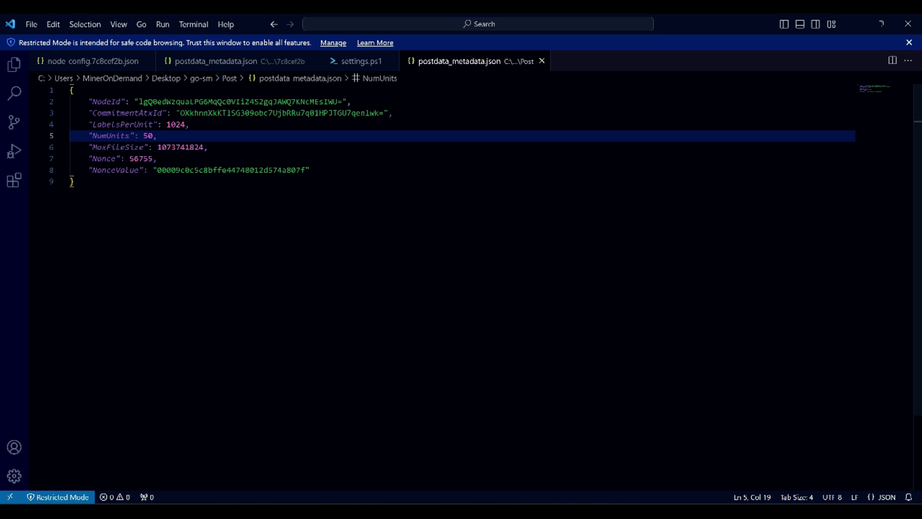
Change 50 to 100 for NumUnits in postdata_metadata.json and $numunits on settings.ps1 line 9
{"action": "key", "text": "BackSpace"}
{"action": "key", "text": "BackSpace"}
{"action": "type", "text": "100"}
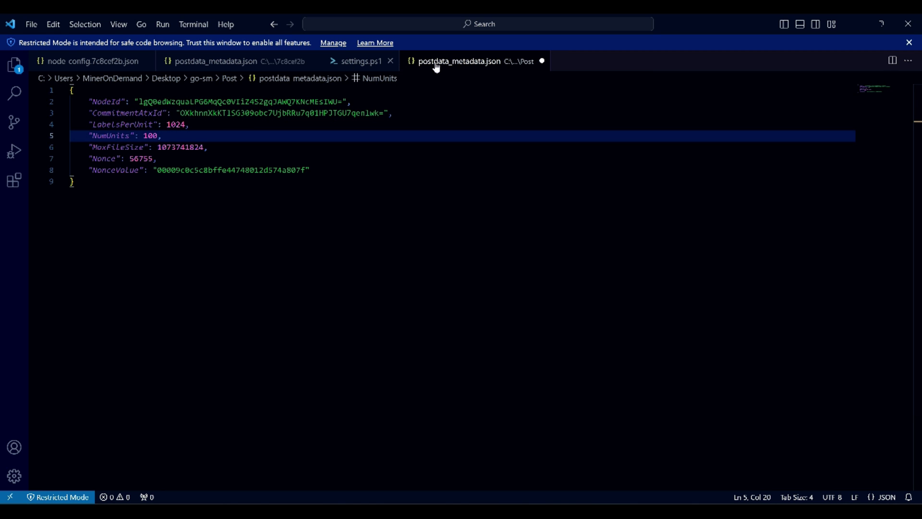
{"action": "left_click", "coordinate": [354, 66]}
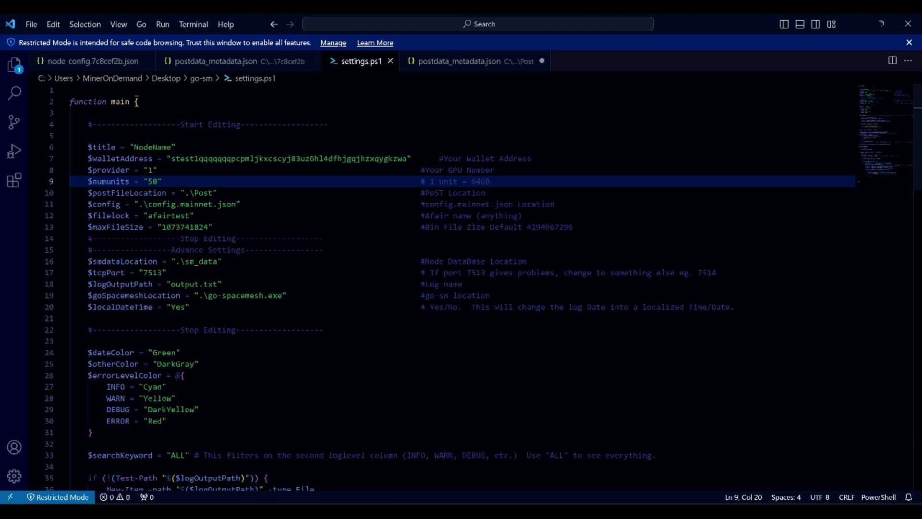
{"action": "key", "text": "BackSpace"}
{"action": "key", "text": "BackSpace"}
{"action": "type", "text": "100"}
{"action": "left_click_drag", "start_coordinate": [84, 181], "coordinate": [121, 181]}
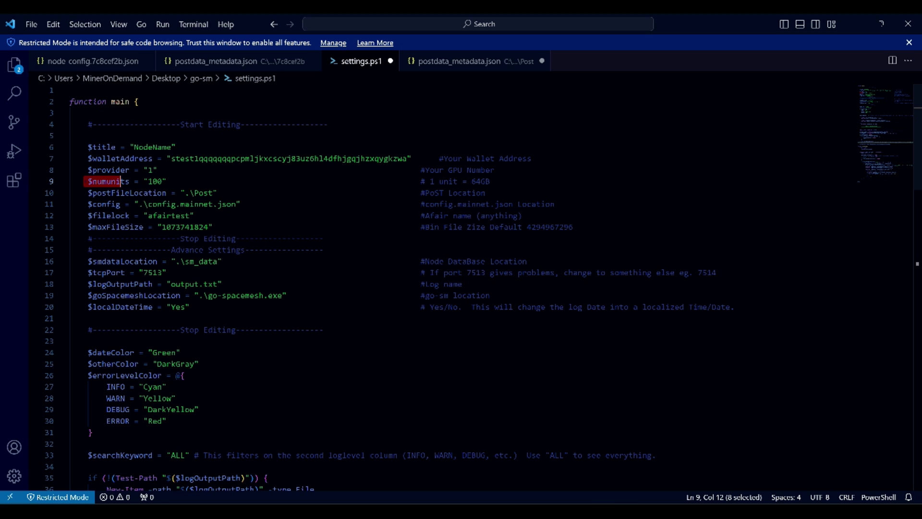